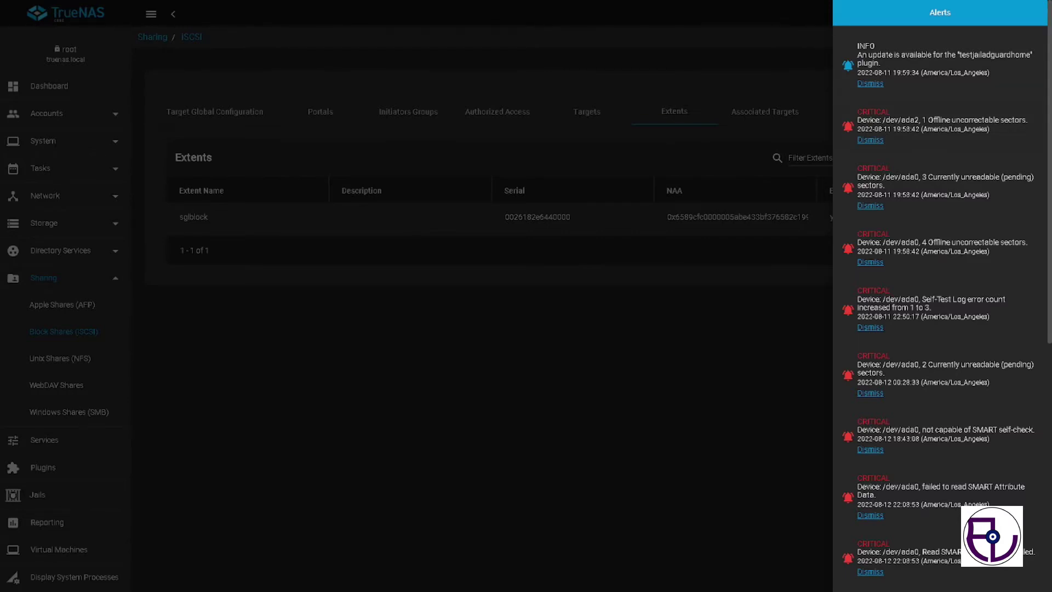
scroll(940, 296, down, 2)
scroll(940, 296, down, 2)
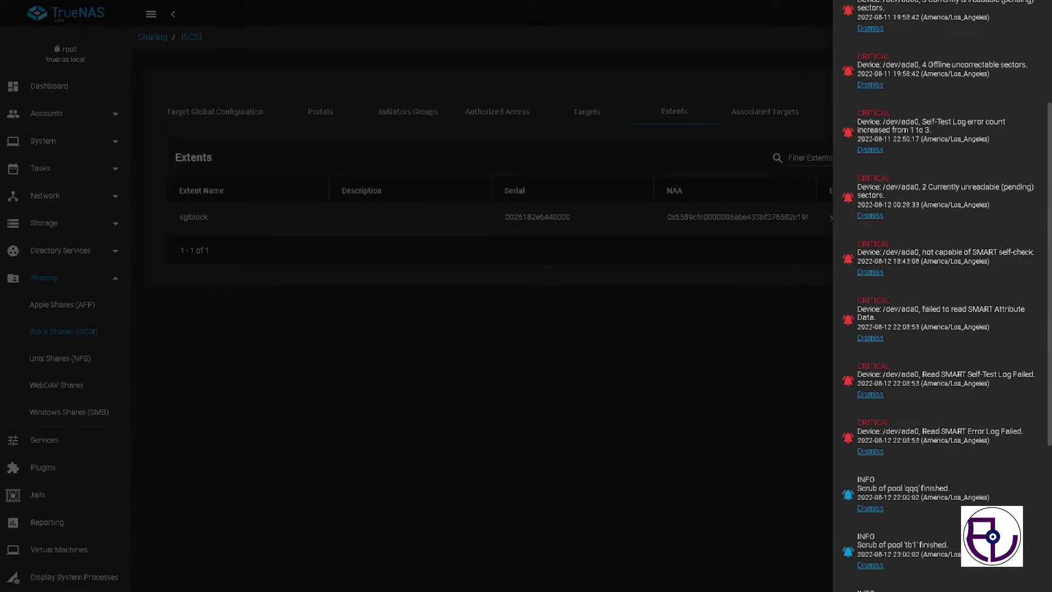
scroll(940, 296, down, 2)
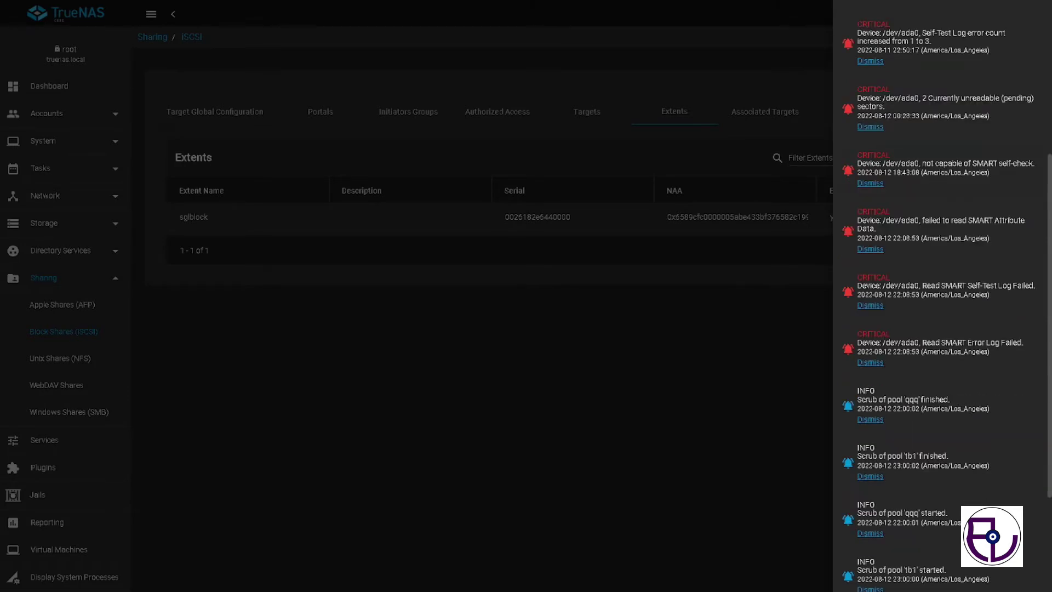
drag(922, 163, 877, 164)
drag(919, 98, 886, 99)
click(945, 224)
drag(916, 221, 858, 220)
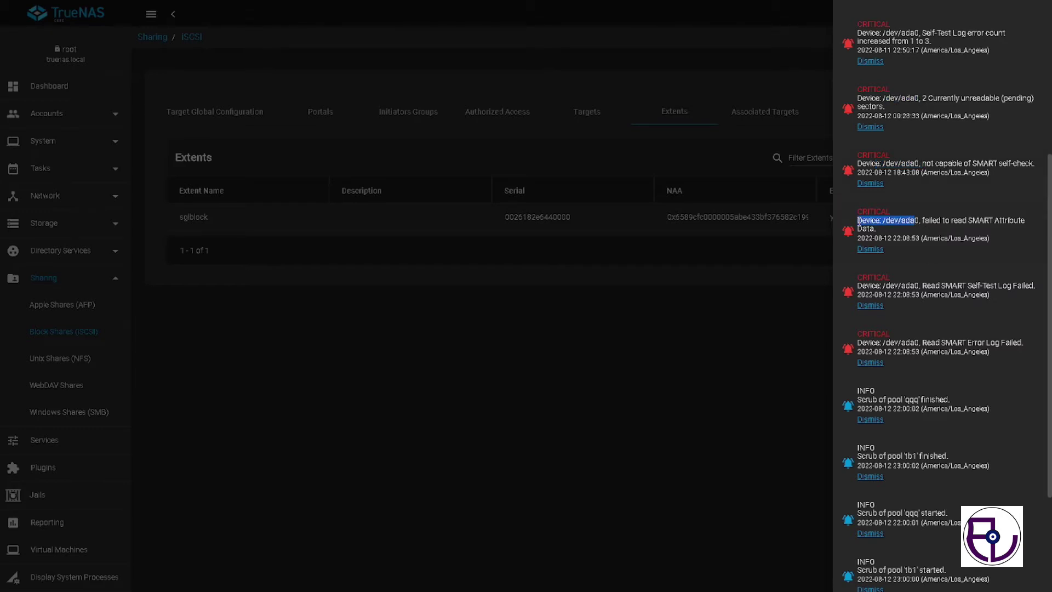
click(969, 294)
drag(996, 303, 903, 289)
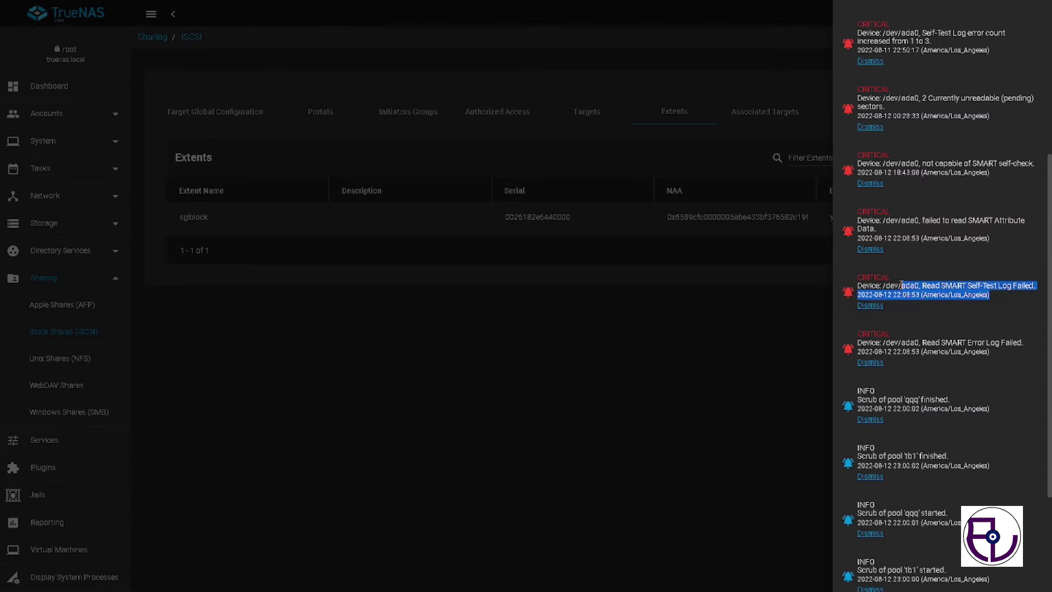
click(940, 306)
scroll(934, 398, down, 3)
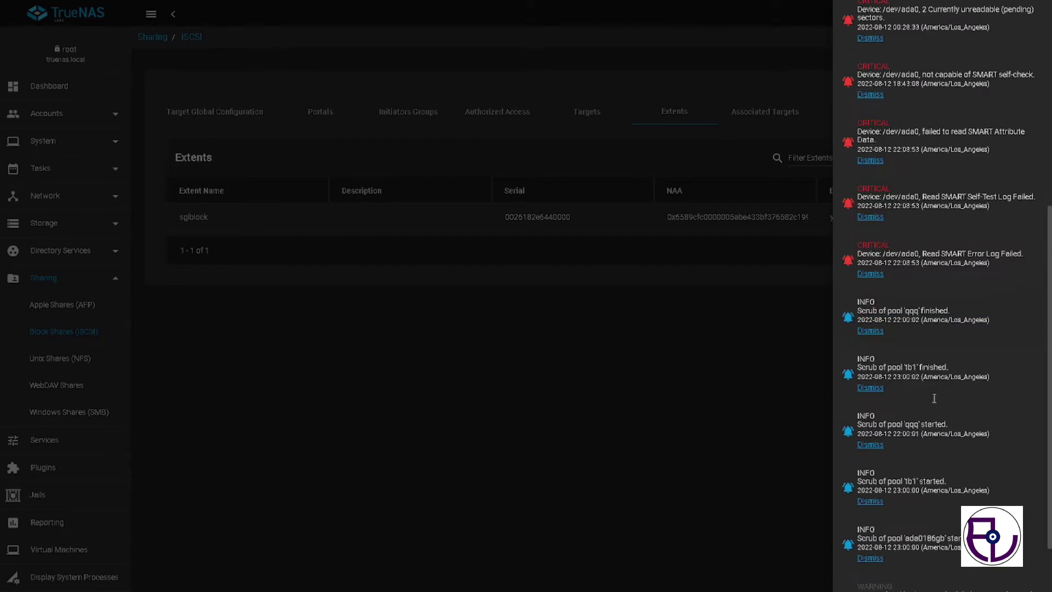
drag(919, 367, 888, 368)
drag(920, 307, 896, 310)
click(932, 437)
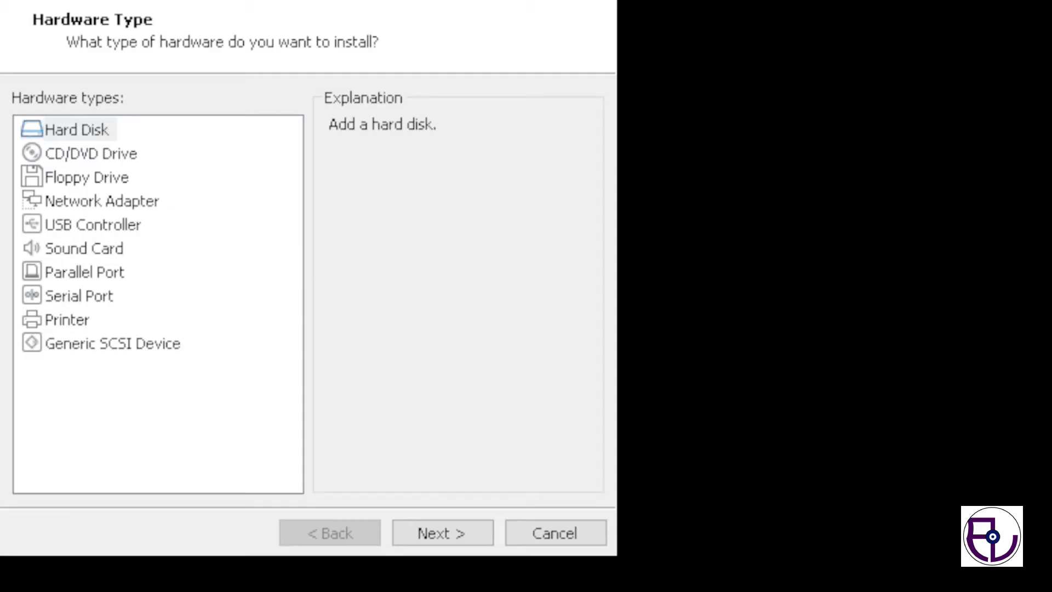
Step: Keep SCSI as the disk type and choose to create a new virtual disk
key(Return)
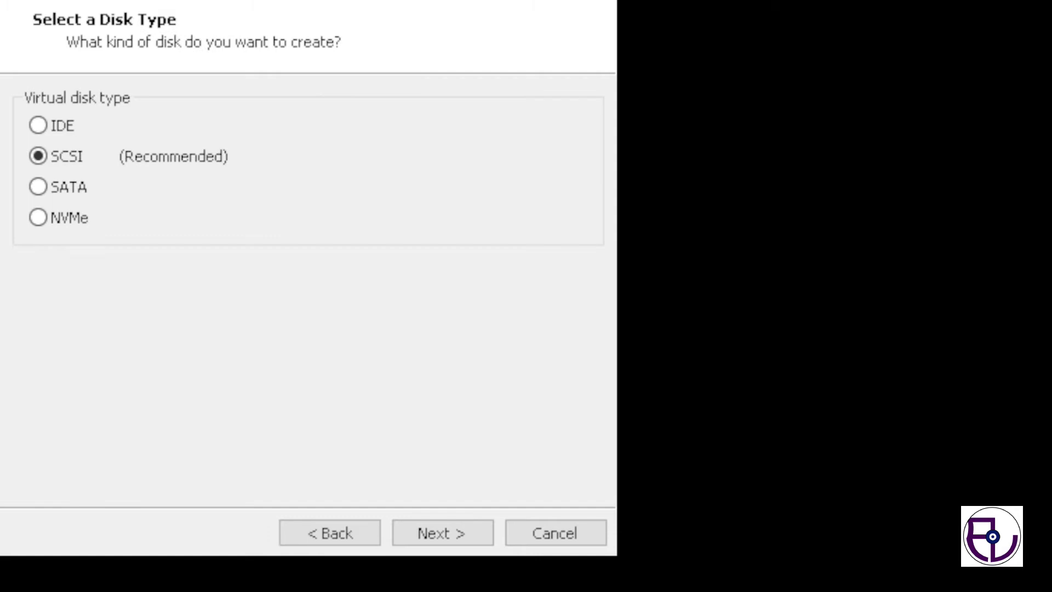
click(455, 528)
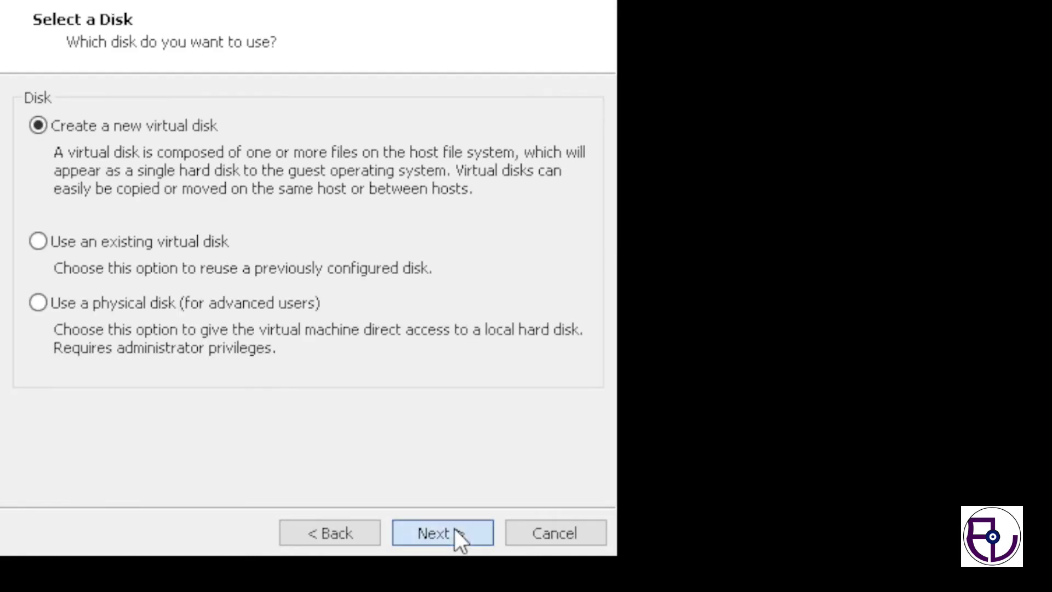
click(455, 528)
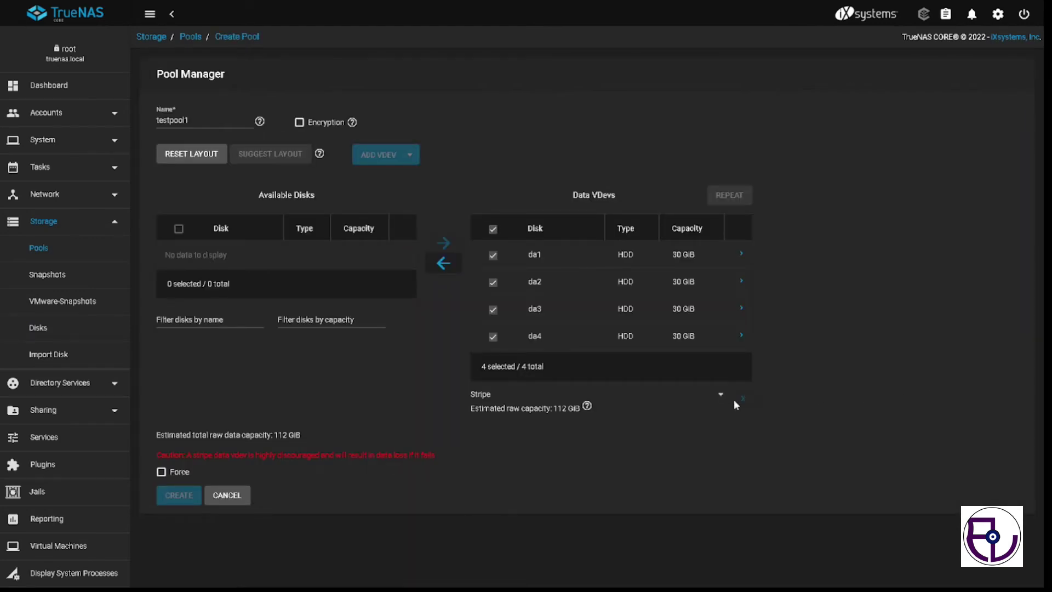
Step: Try the Mirror and Raid-z vdev layouts for testpool1, then settle on Raid-z2
click(720, 399)
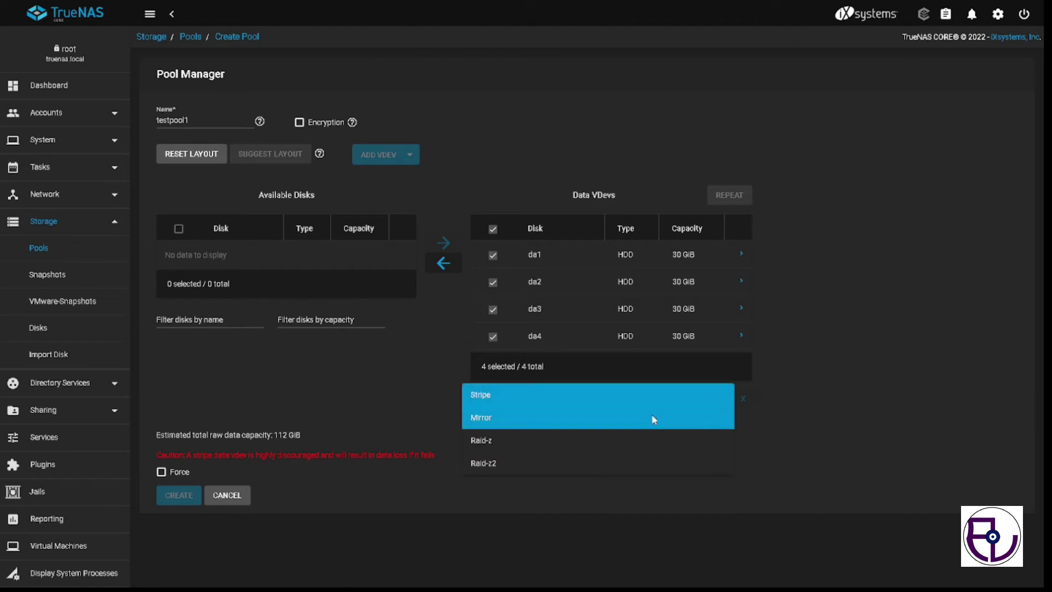
click(653, 418)
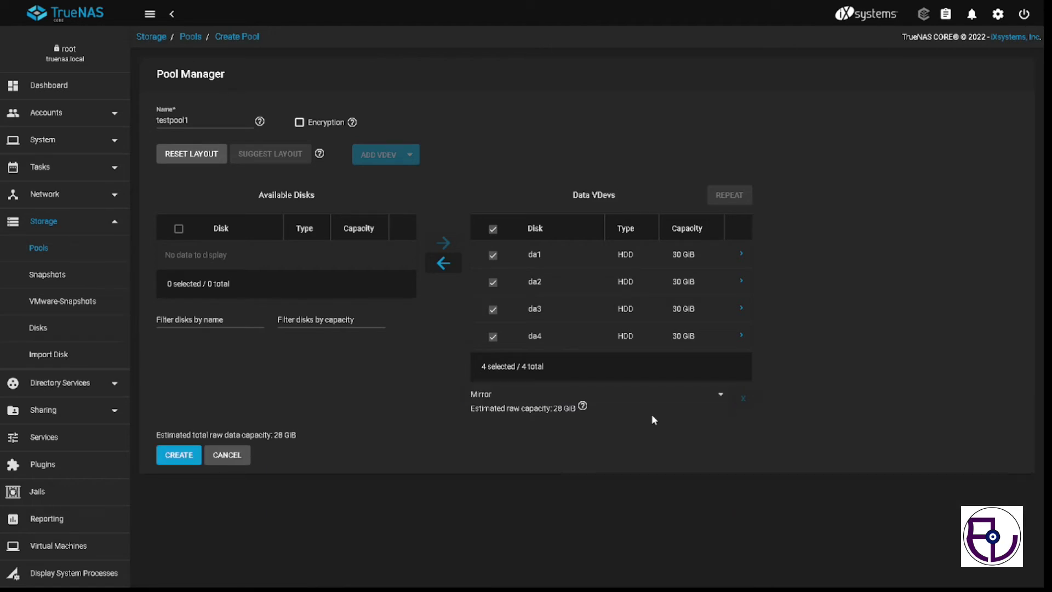
click(723, 399)
click(678, 421)
click(721, 400)
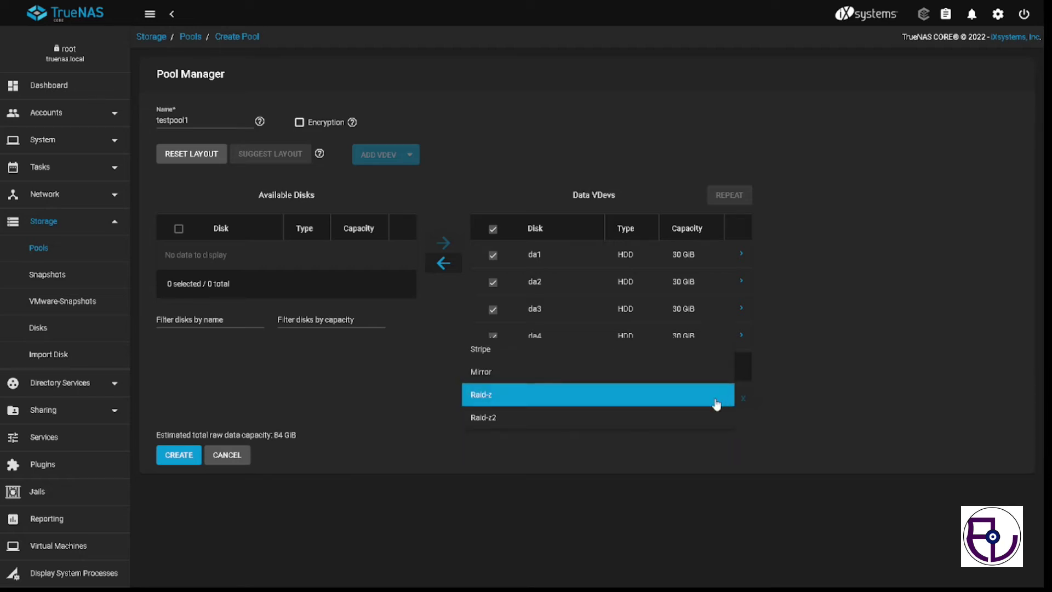
click(670, 420)
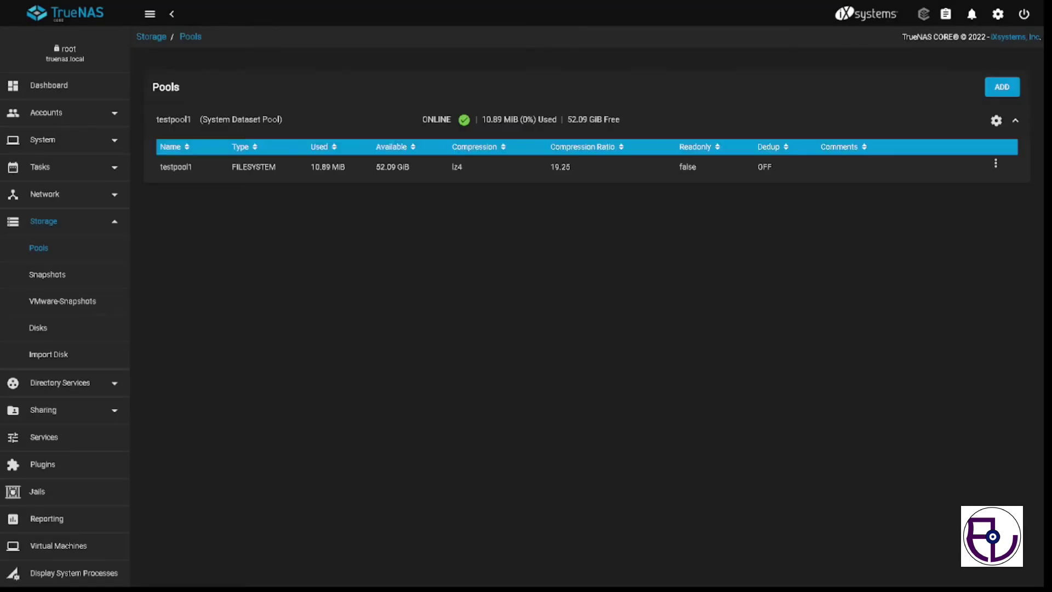
Step: Check and refresh testpool1's disk status, then start adding a dataset to it
click(997, 120)
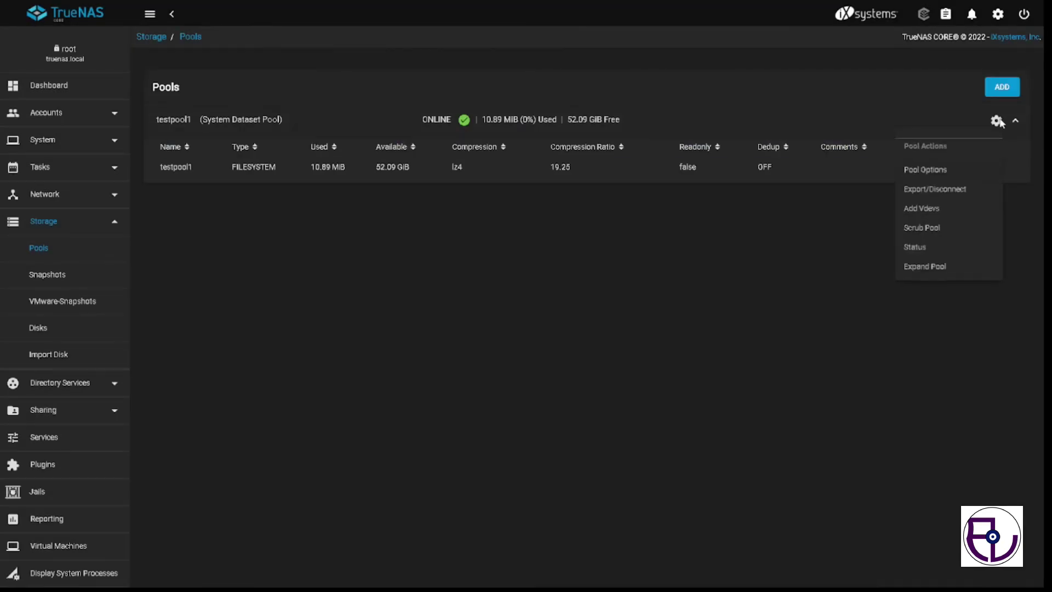
click(929, 249)
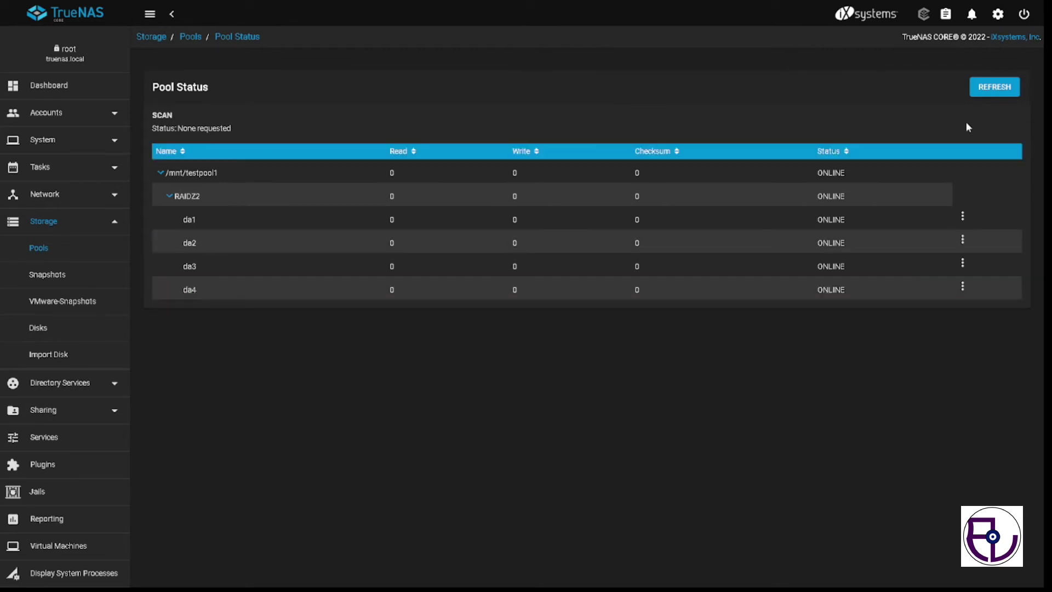
click(989, 90)
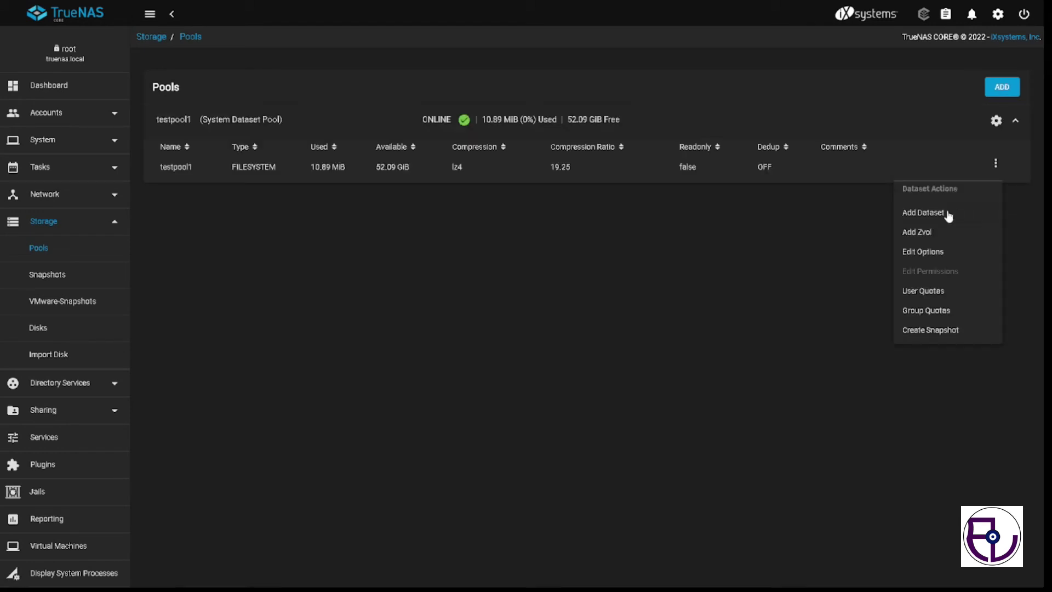
click(926, 216)
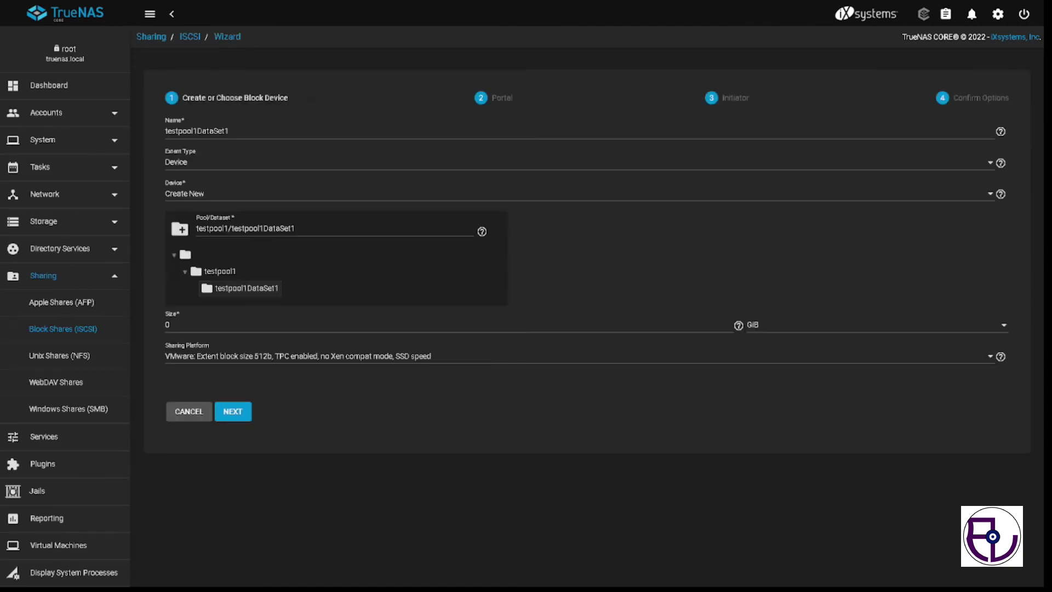
Step: Give the testpool1DataSet1 iSCSI share a newly created portal and confirm the initiator settings
click(232, 412)
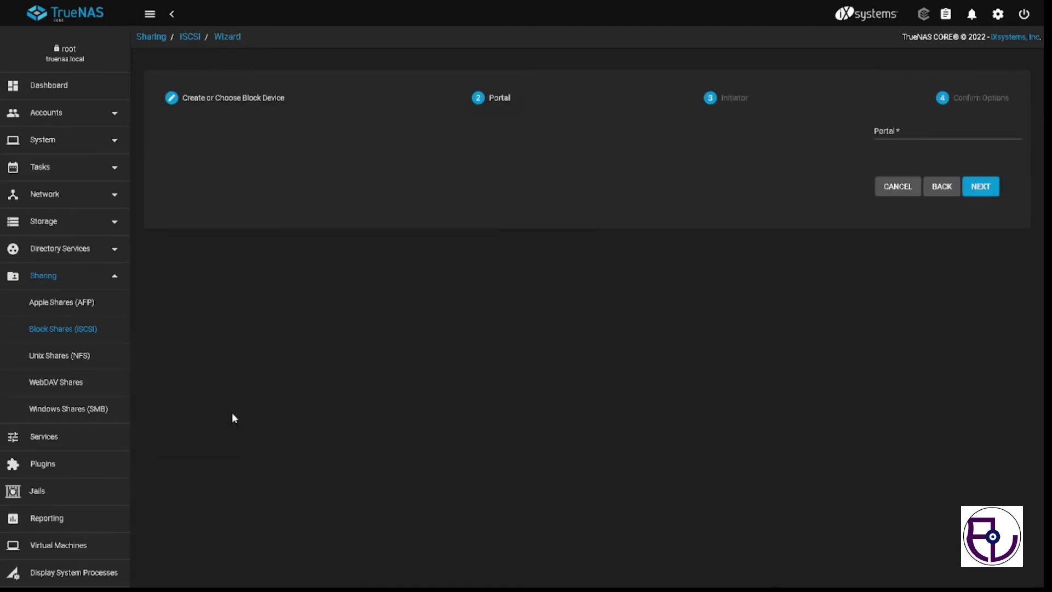
click(190, 131)
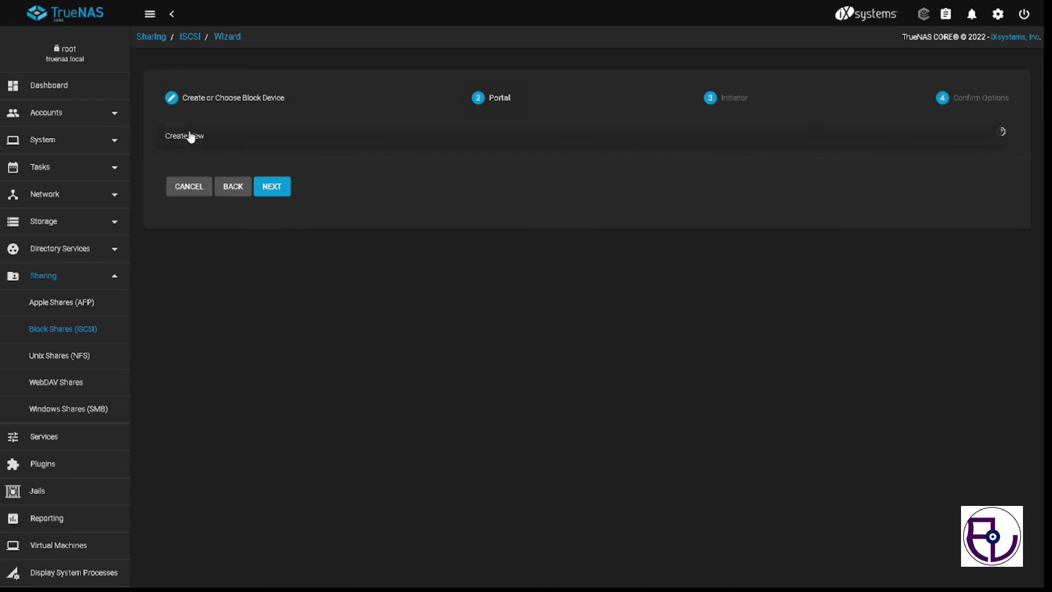
click(189, 137)
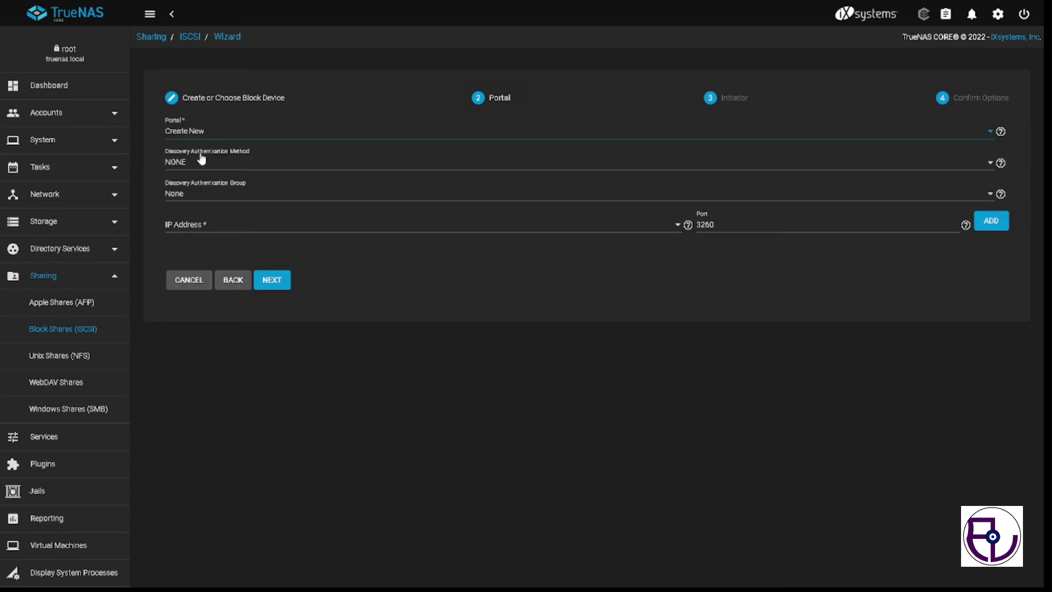
click(198, 135)
click(199, 136)
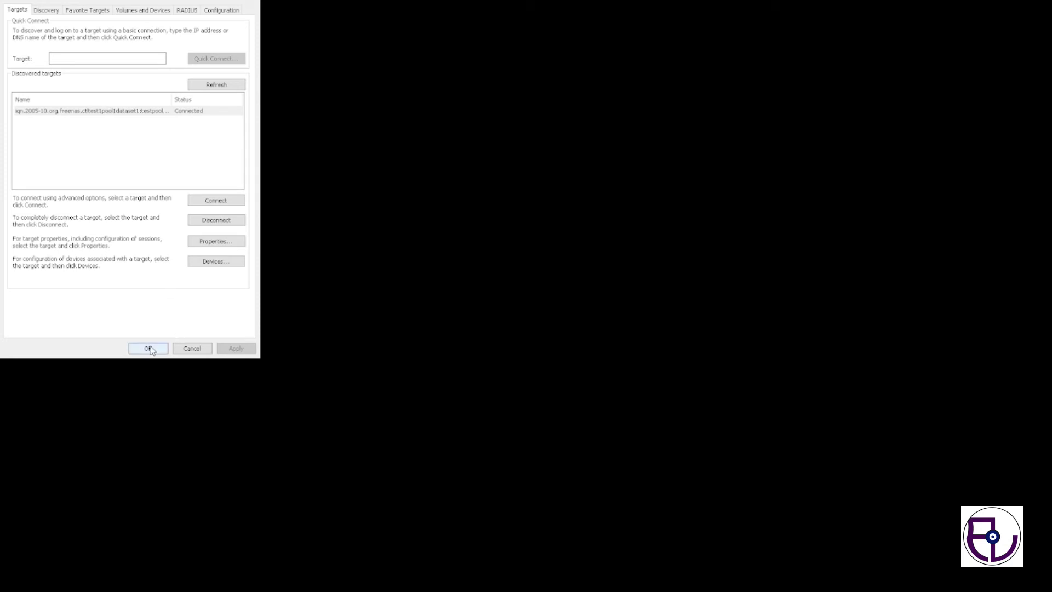
click(149, 349)
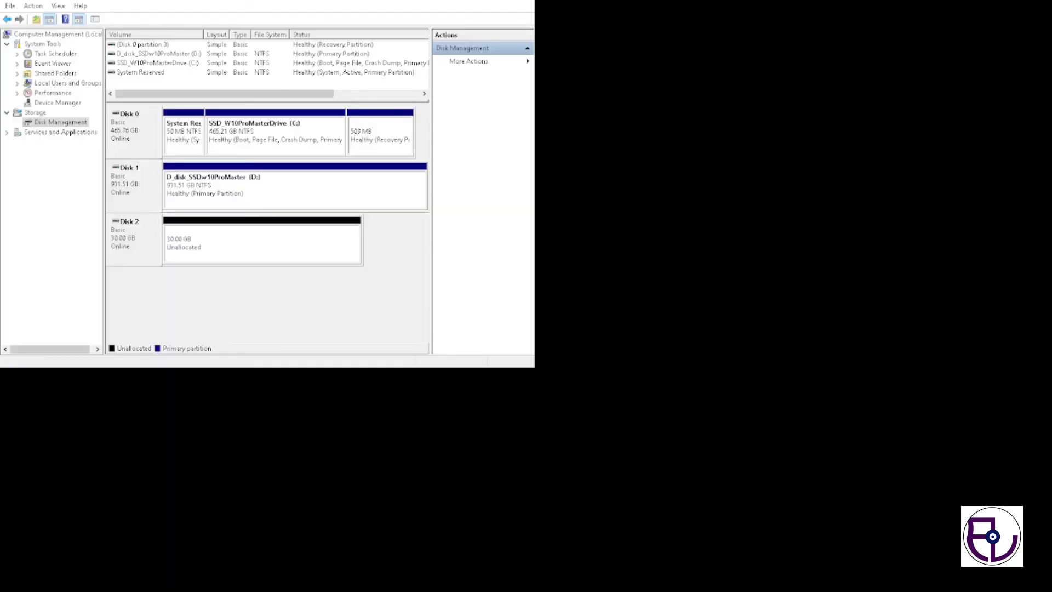
Step: Select Disk 2's unallocated 30 GB space in Disk Management
click(269, 251)
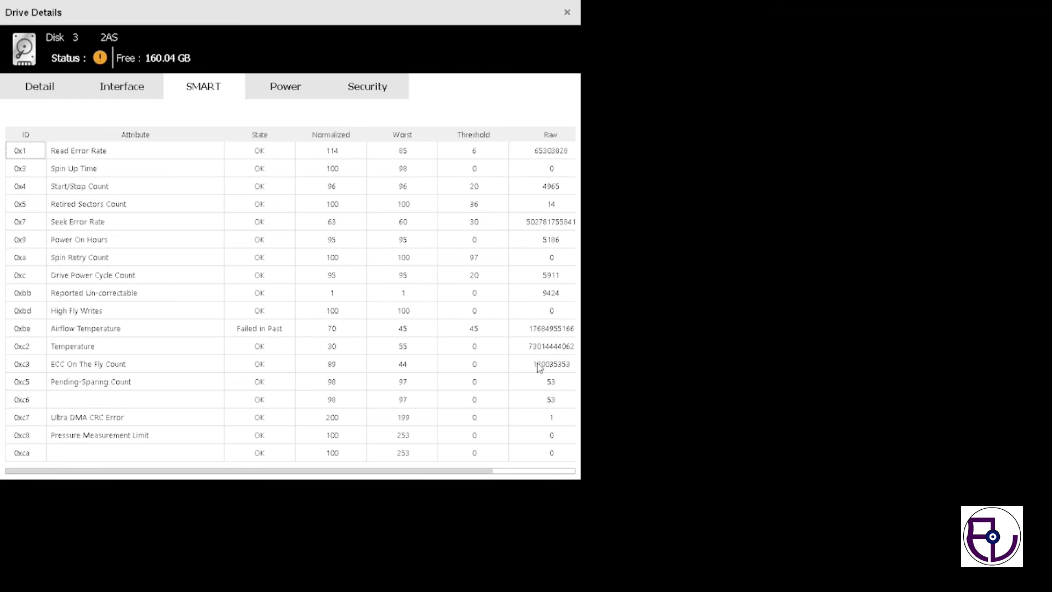
Step: Look over Disk 3's Power and Security details, then return to its SMART attribute table
click(278, 91)
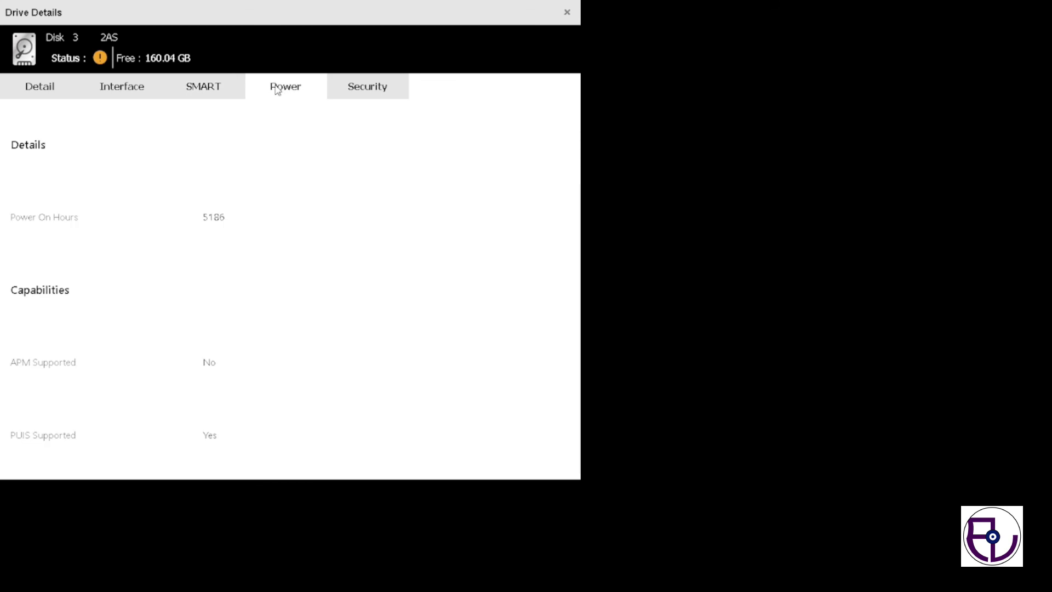
click(365, 93)
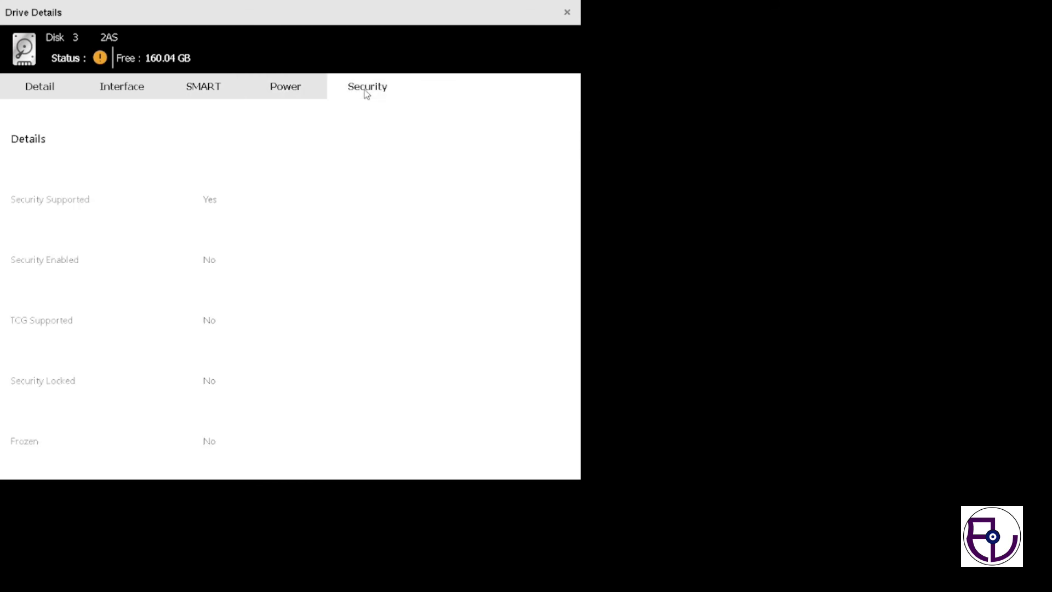
click(210, 93)
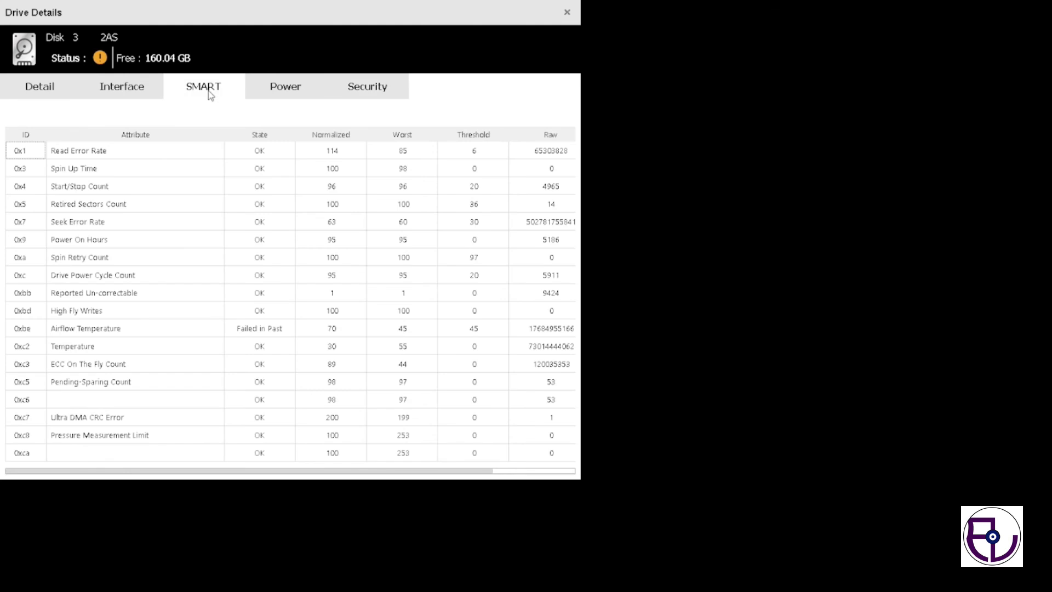